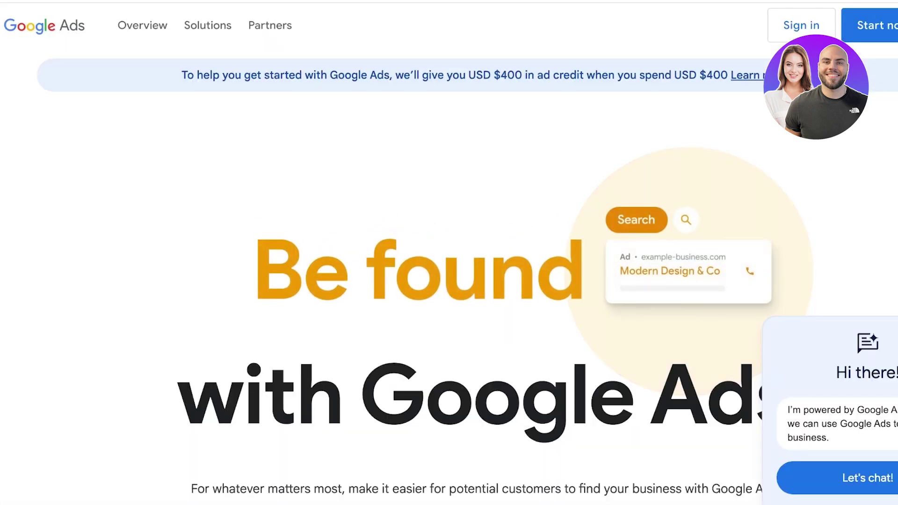
scroll(449, 253, down, 5)
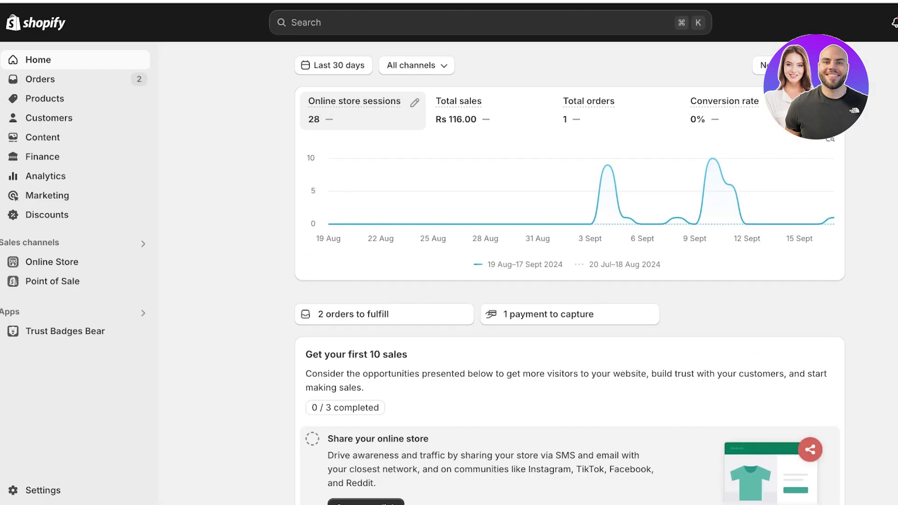
Open the Shopify App Store from the store's apps and sales channels settings.
click(42, 490)
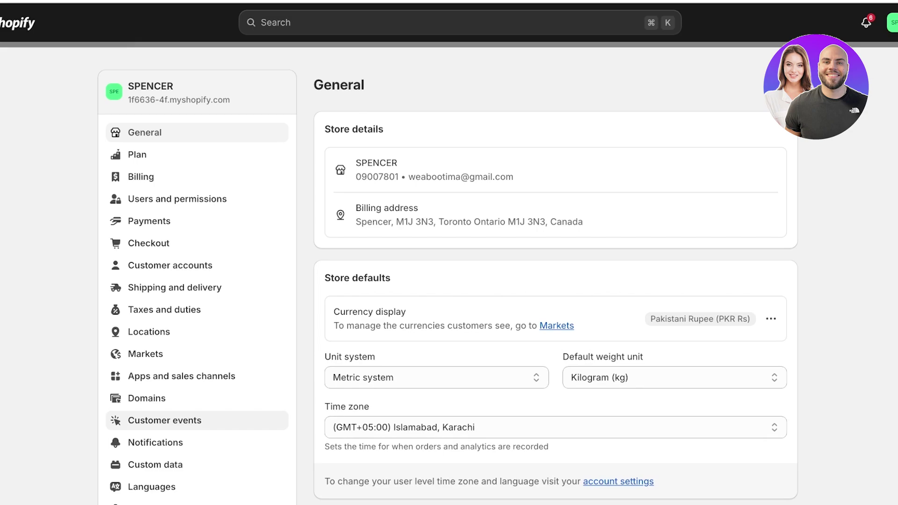
click(182, 376)
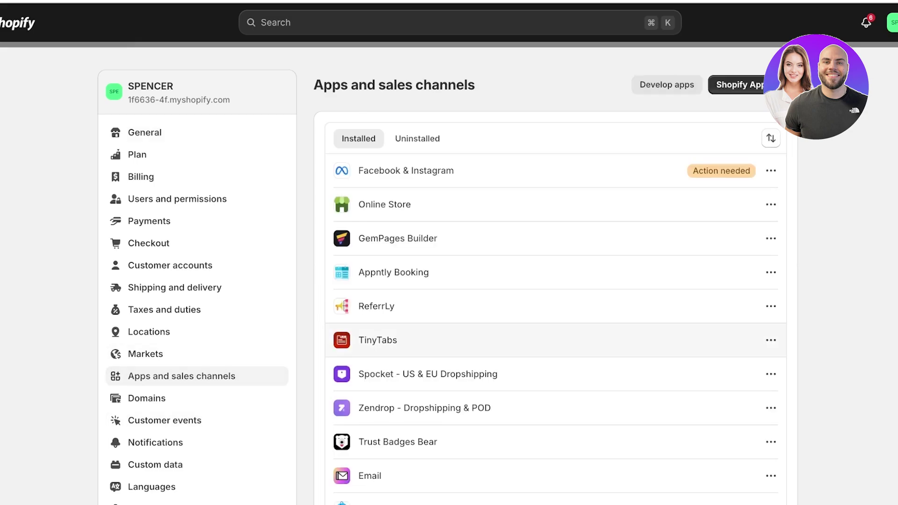
scroll(552, 341, down, 3)
scroll(552, 340, up, 3)
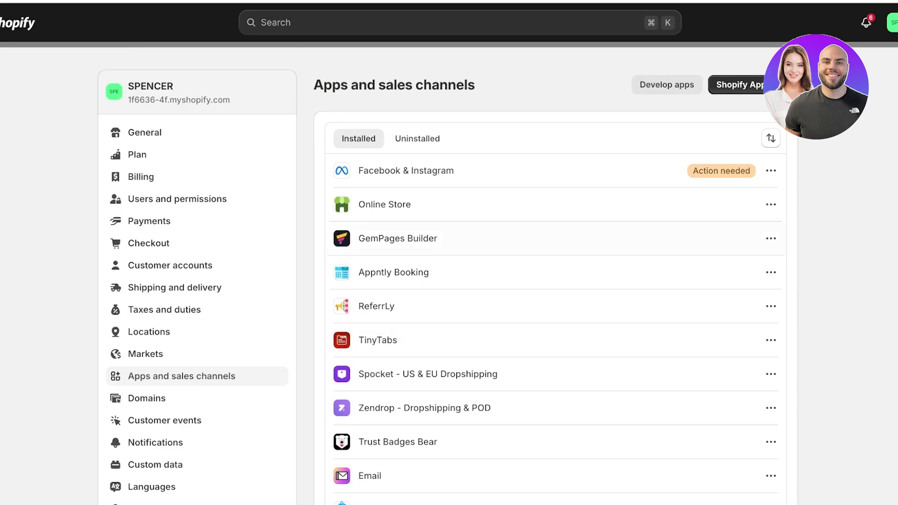
click(746, 84)
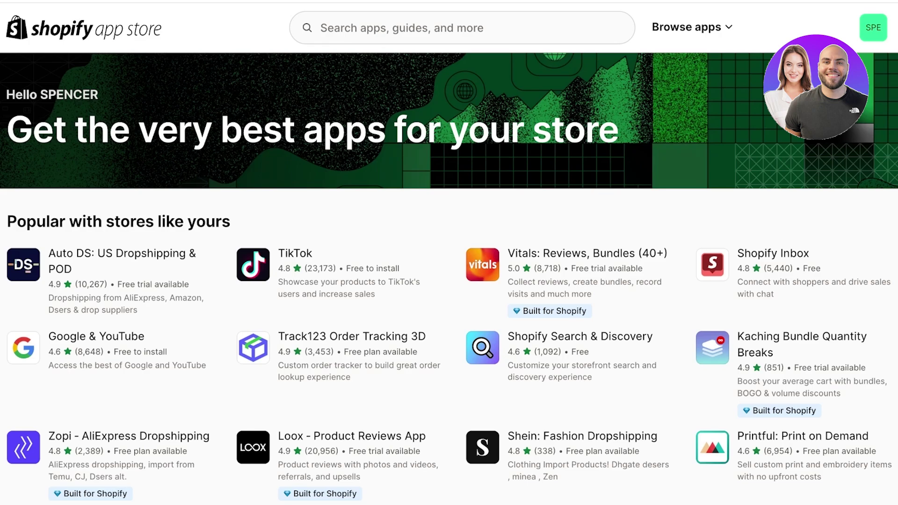
Search the app store for "google" and open the Google & YouTube app's listing.
click(462, 28)
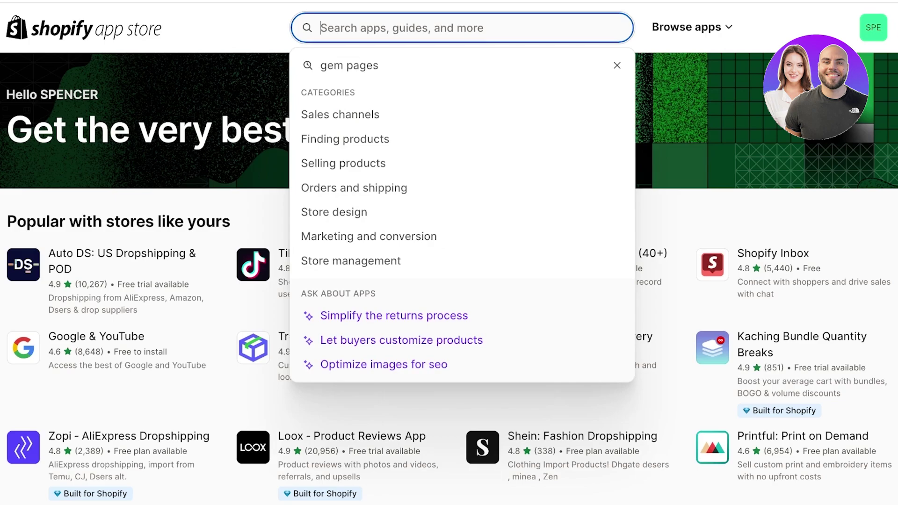
text(google)
key(Return)
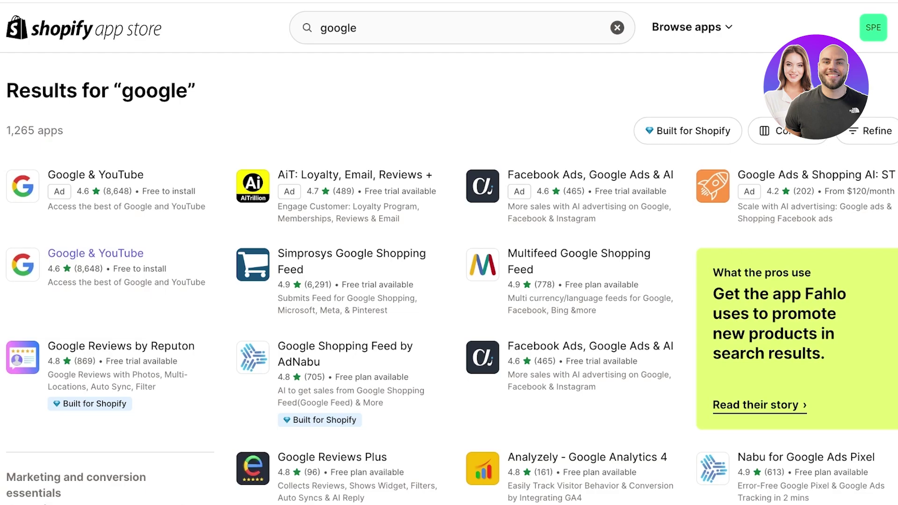
click(96, 253)
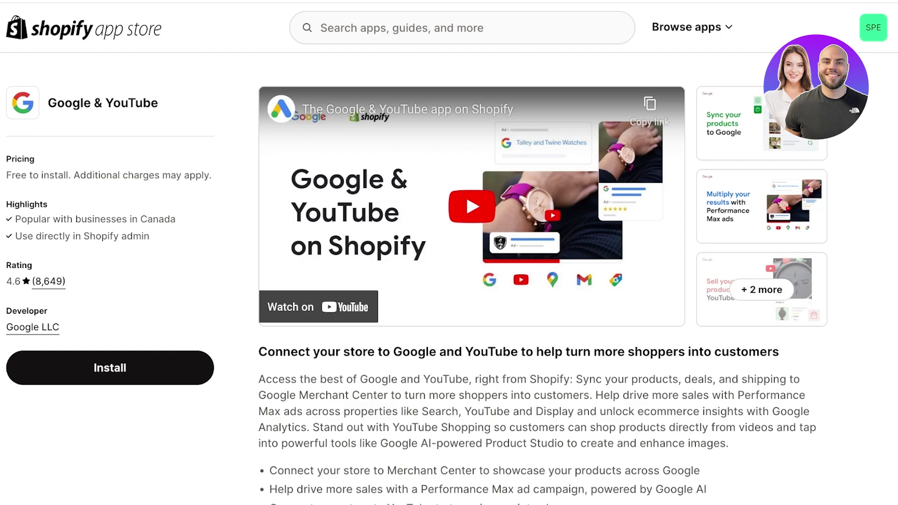
Install the Google & YouTube app with the requested data access and pin it to the store's navigation.
click(110, 368)
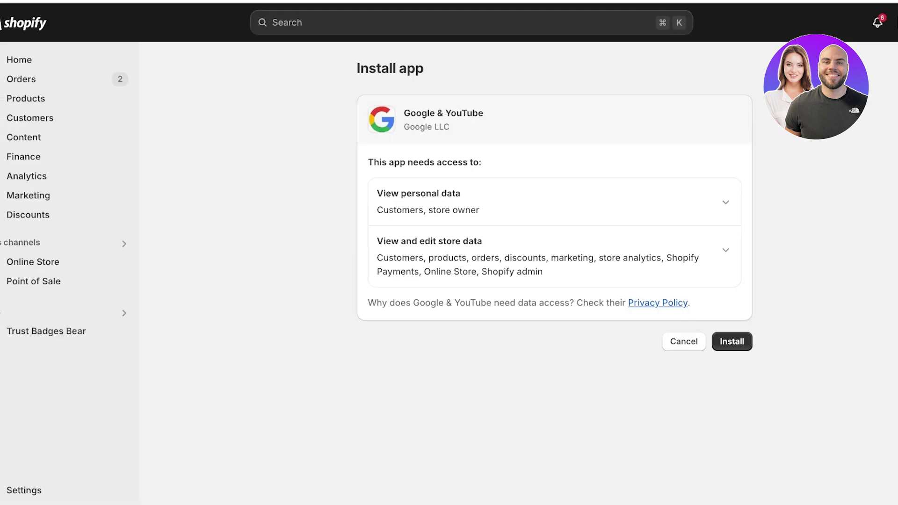
click(745, 341)
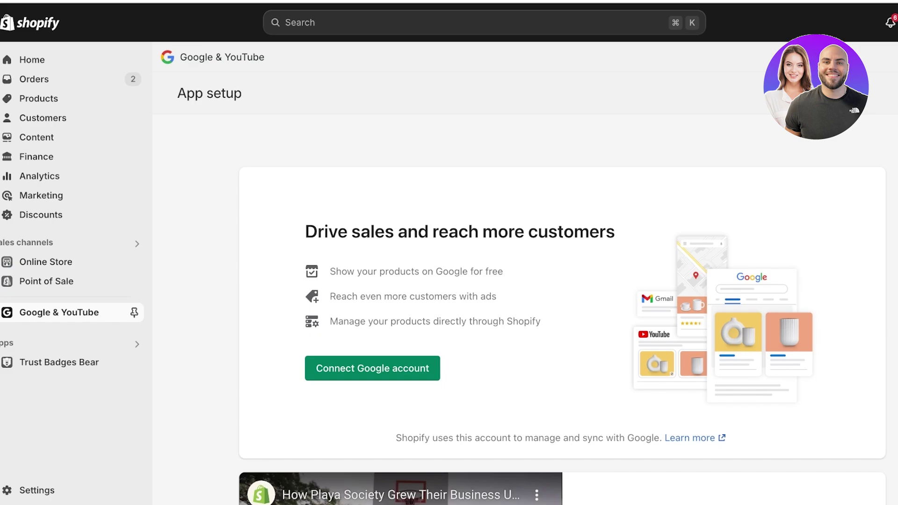
click(134, 313)
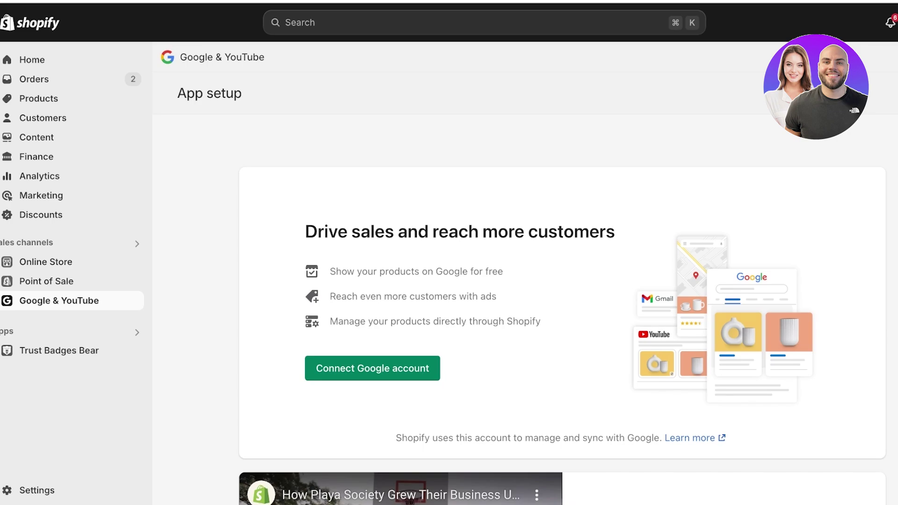
Connect a Google account to the Google & YouTube app.
click(372, 368)
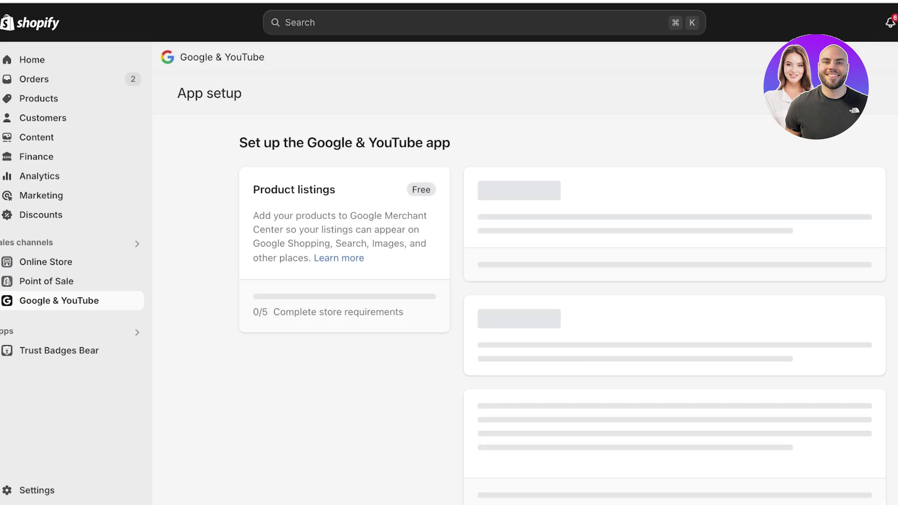
click(871, 185)
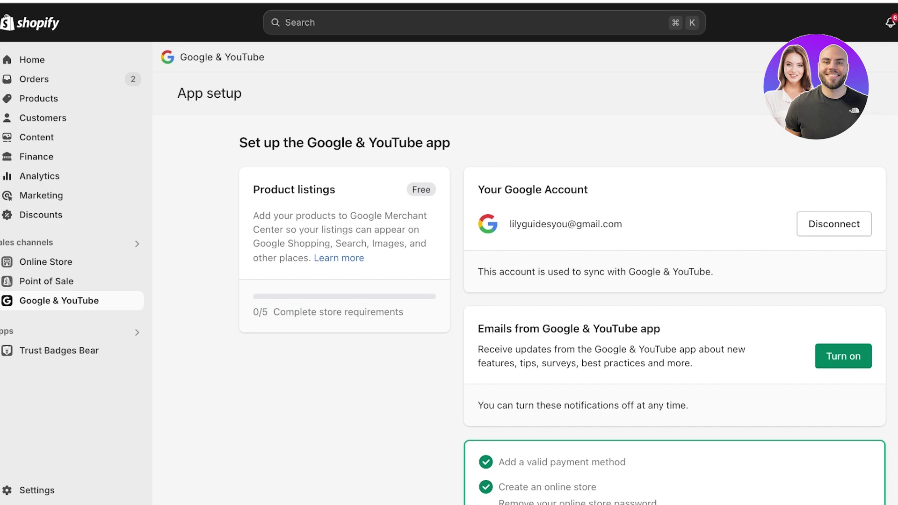
Review the app's store requirements checklist and the policies page linked from its refund policy and terms of service item.
scroll(561, 309, down, 5)
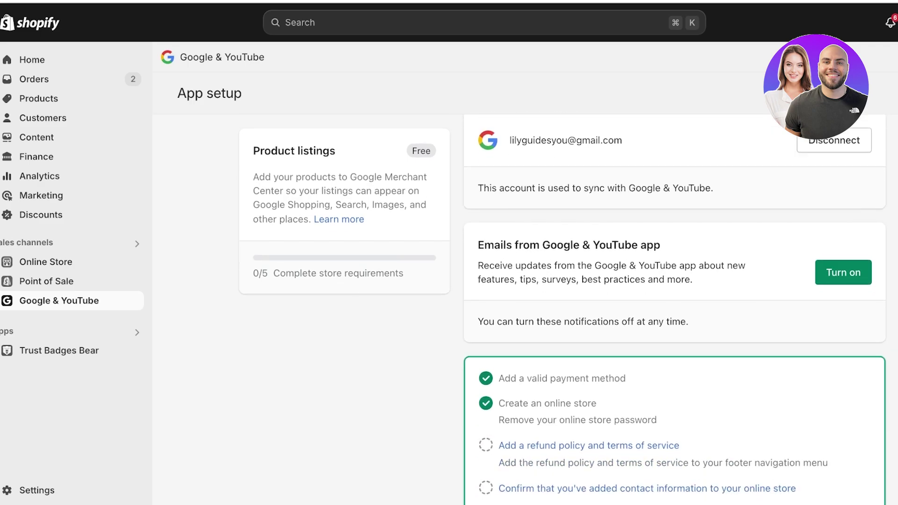
scroll(675, 308, up, 3)
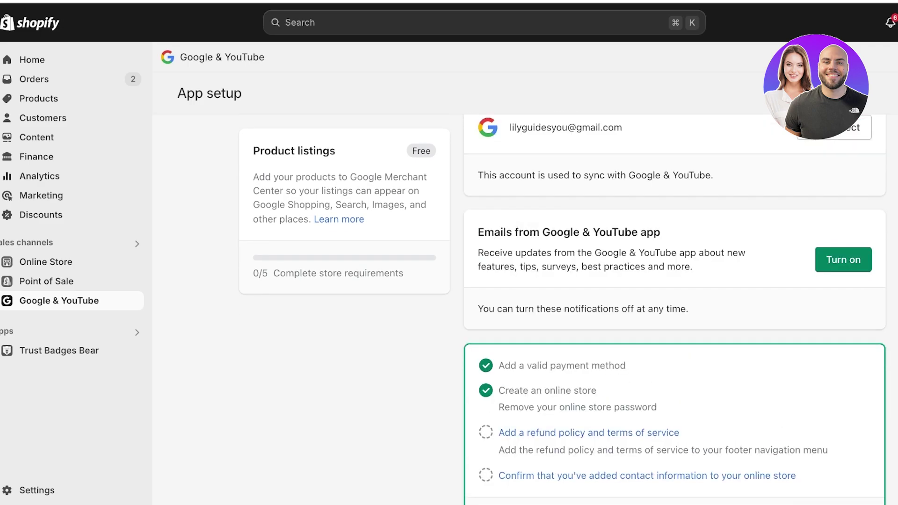
scroll(676, 309, down, 1)
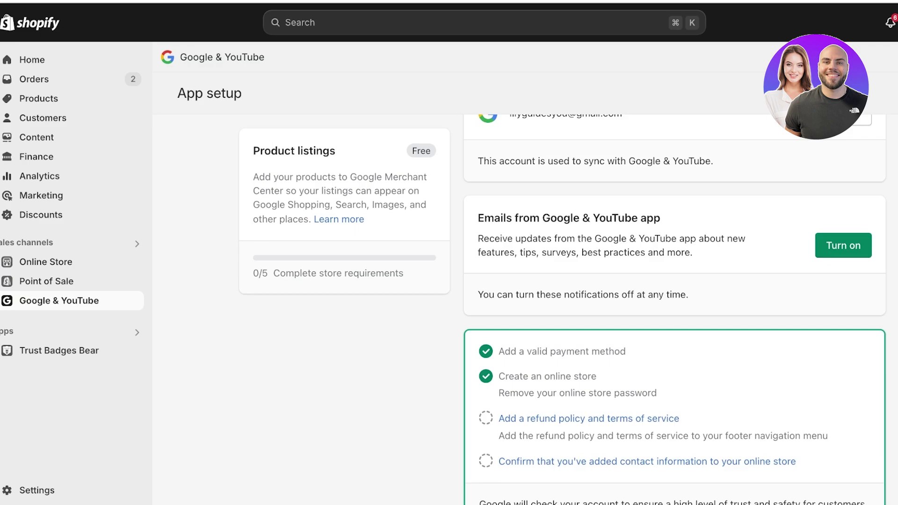
scroll(676, 309, down, 3)
scroll(676, 309, up, 4)
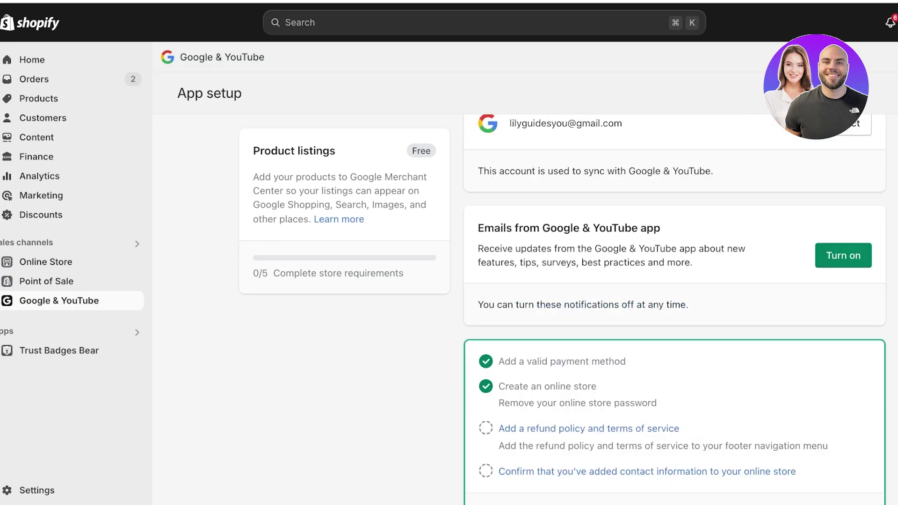
scroll(588, 432, down, 1)
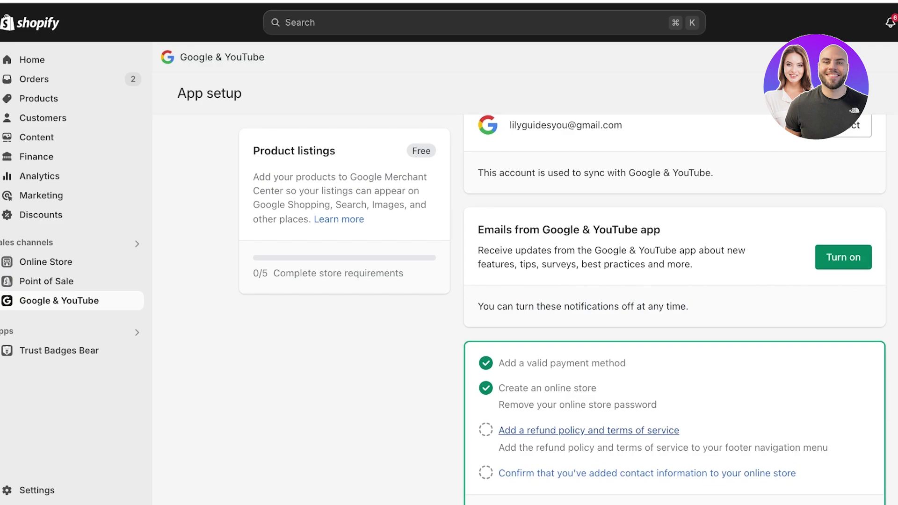
click(589, 431)
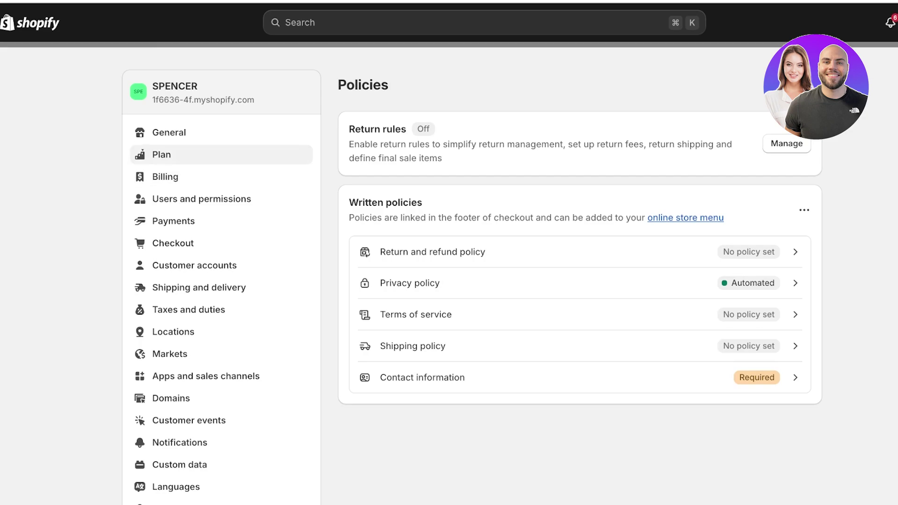
scroll(449, 262, down, 3)
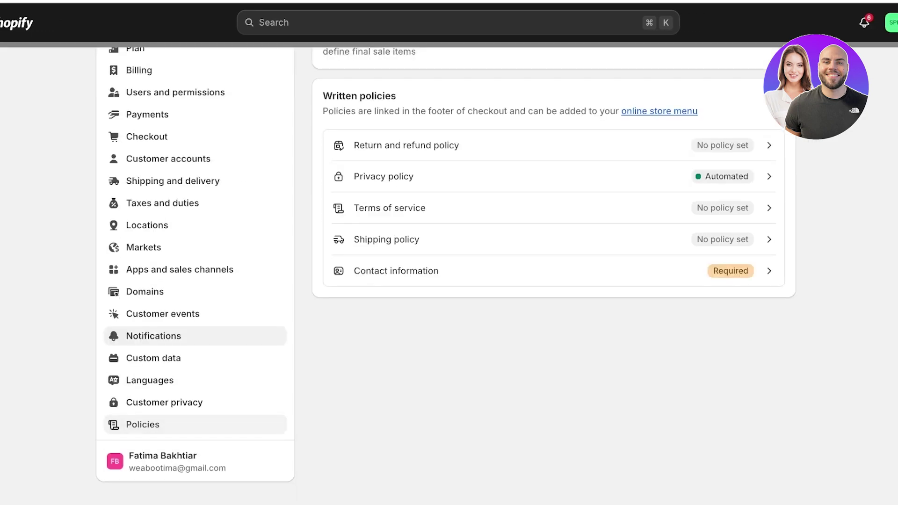
key(Escape)
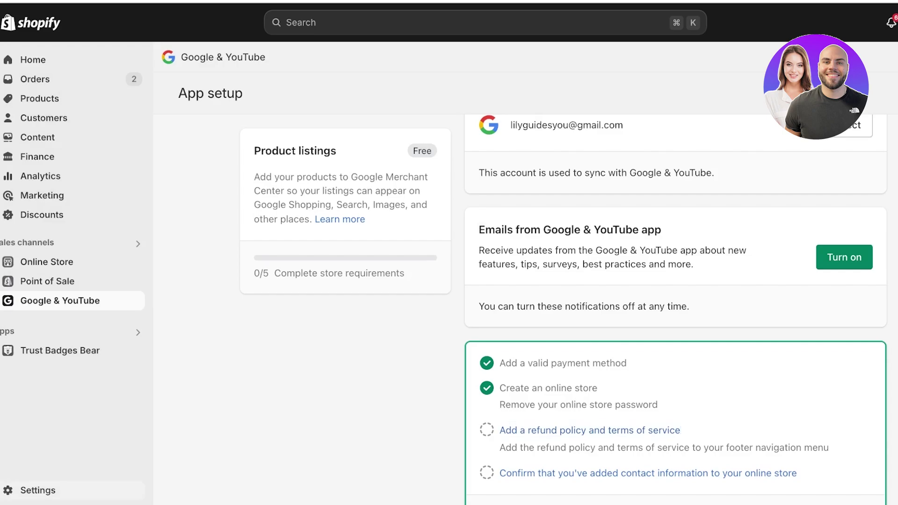
Insert the template for the return and refund policy in the store's policy settings and publish it.
click(38, 490)
scroll(449, 276, down, 7)
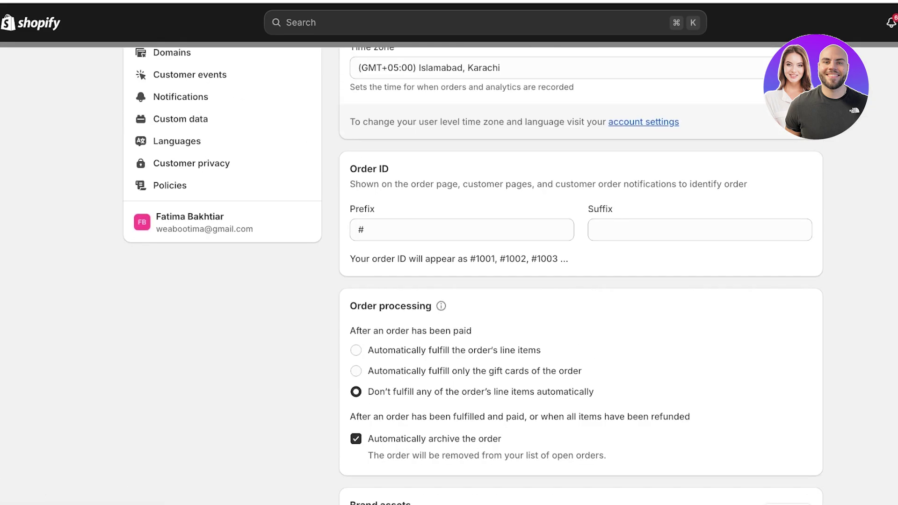
scroll(449, 276, up, 1)
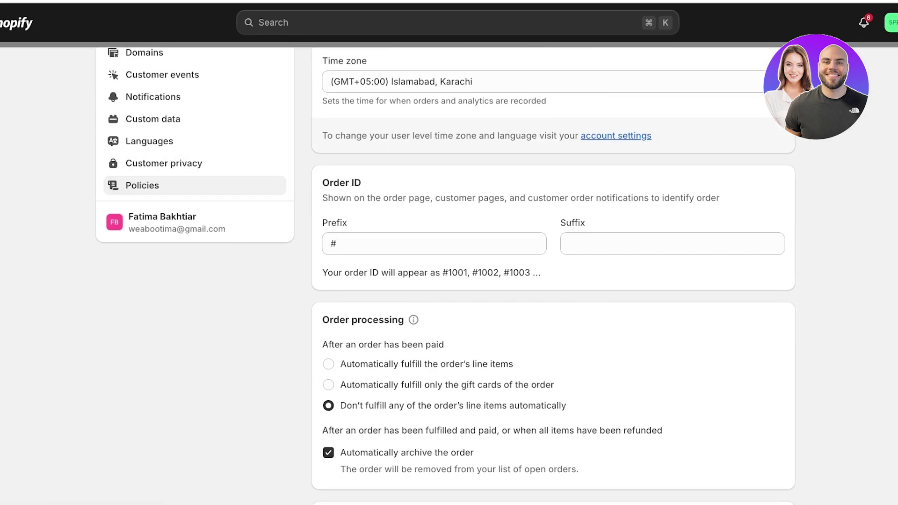
click(143, 185)
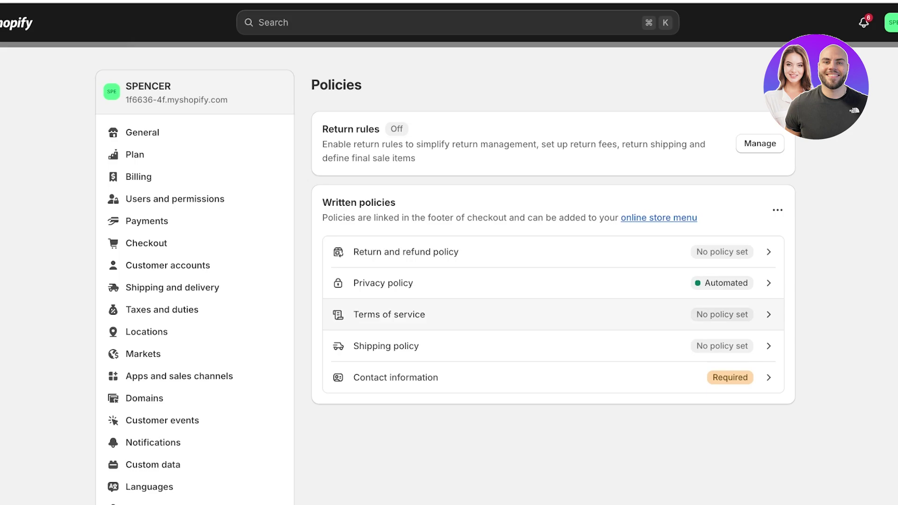
click(406, 252)
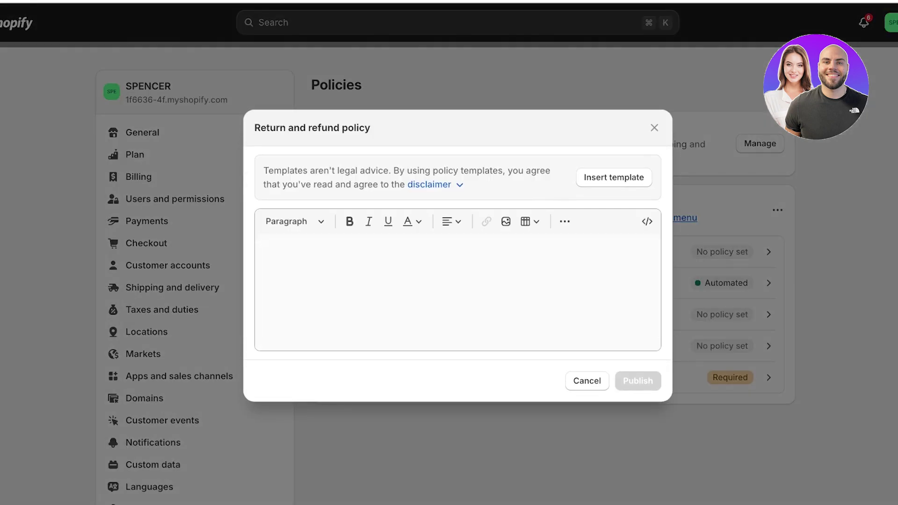
click(614, 178)
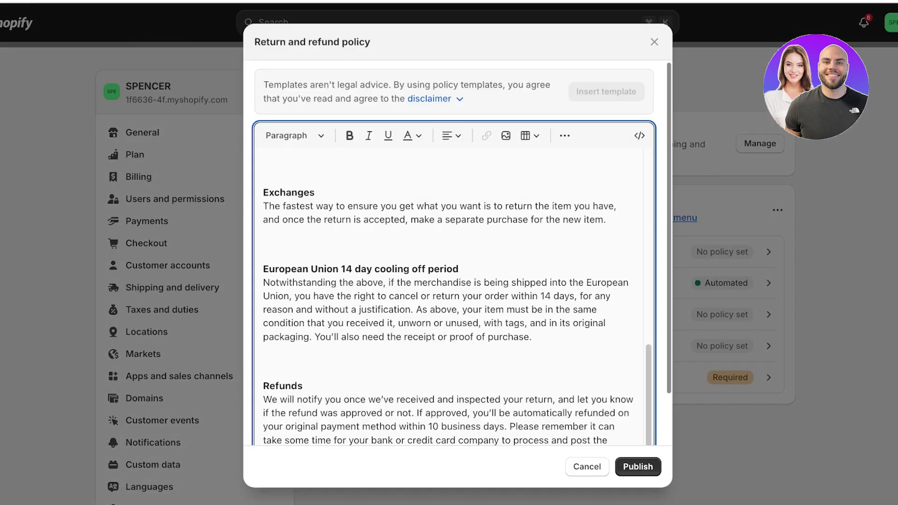
scroll(454, 290, down, 2)
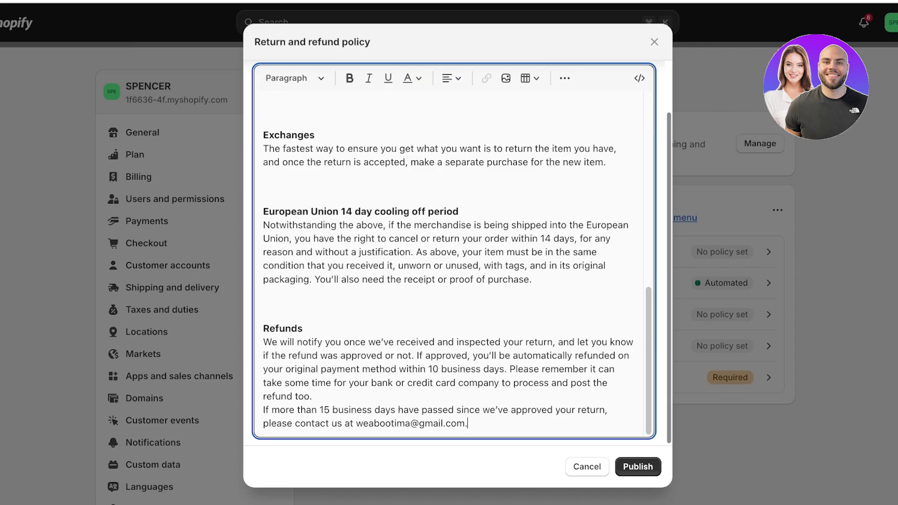
click(638, 467)
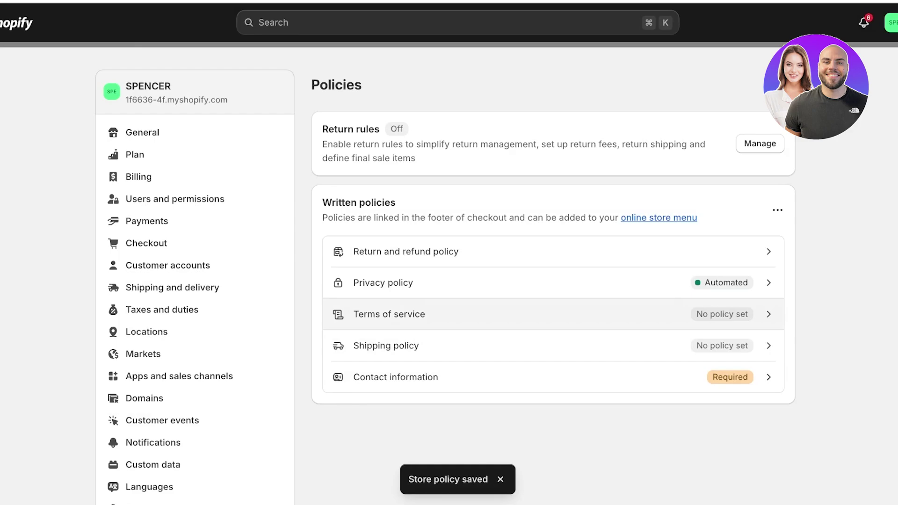
Publish the terms of service using the provided template, and return to the Google & YouTube app setup.
click(389, 314)
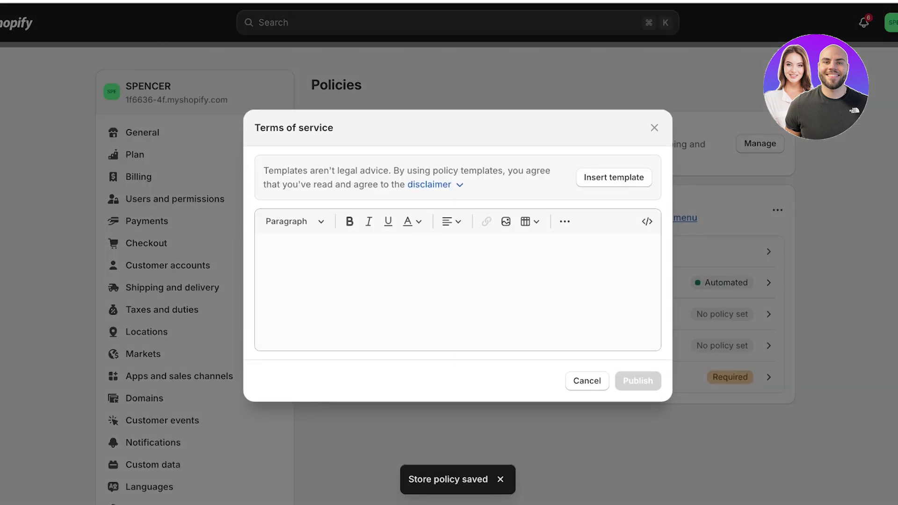
click(614, 178)
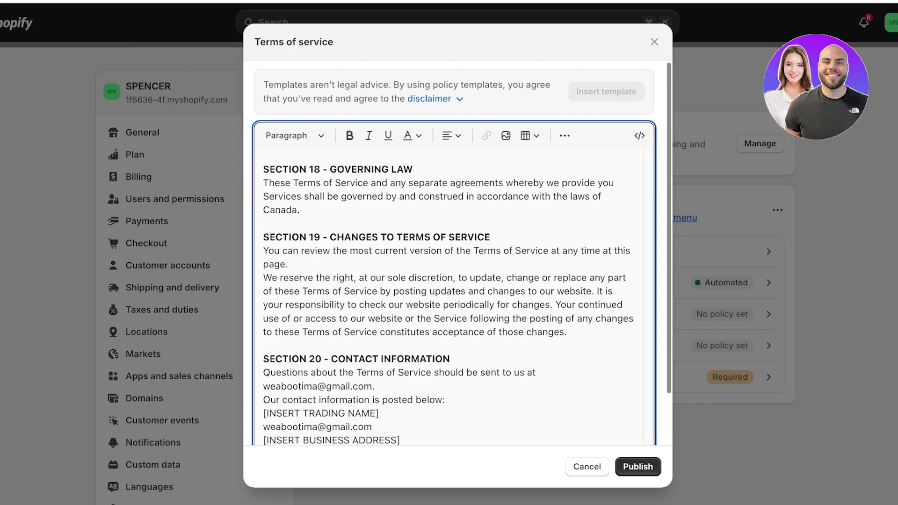
click(638, 466)
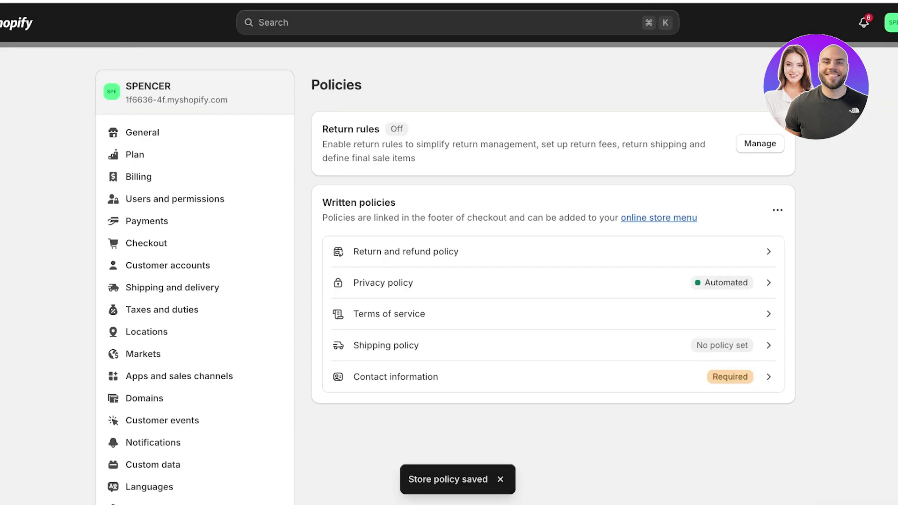
key(Escape)
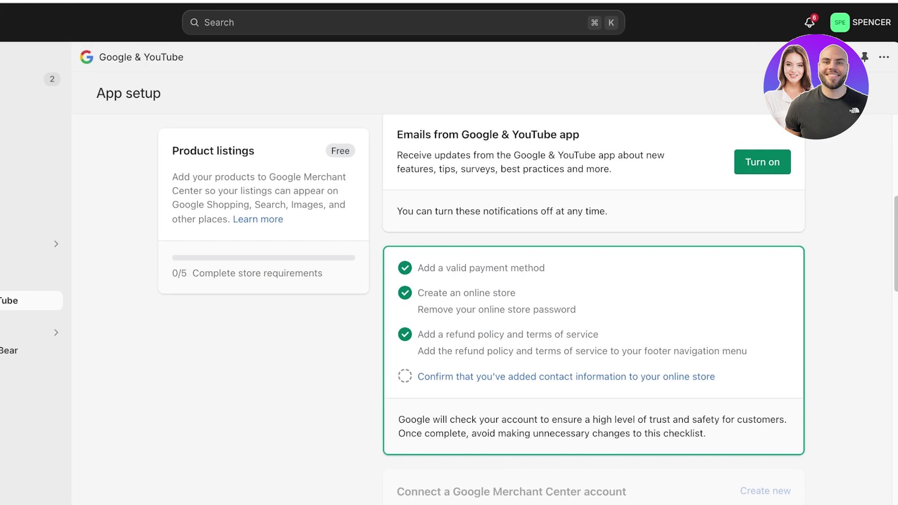
Confirm in the store requirements checklist that contact information has been added to the online store.
drag(430, 310, 539, 309)
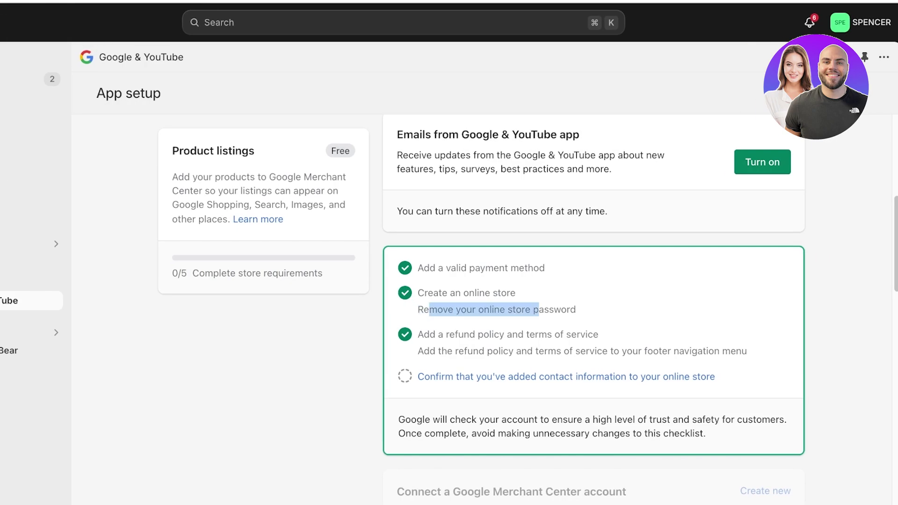
click(539, 310)
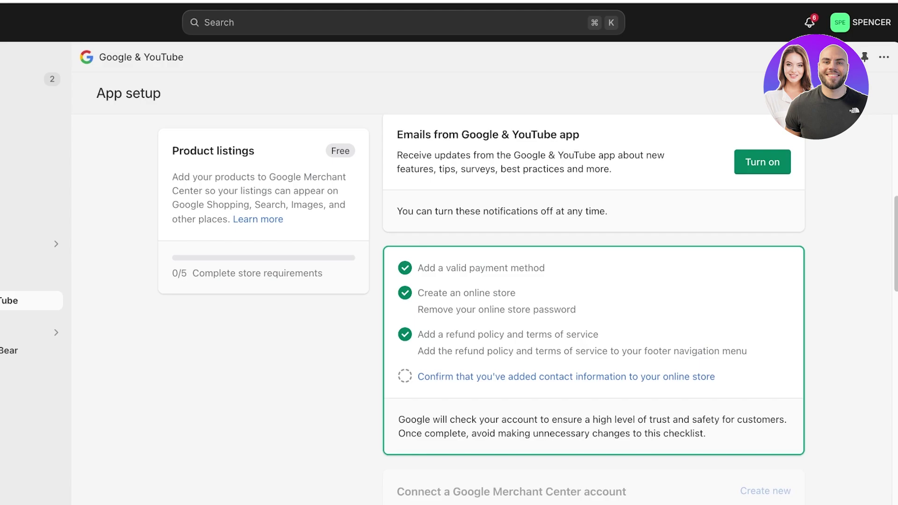
click(562, 377)
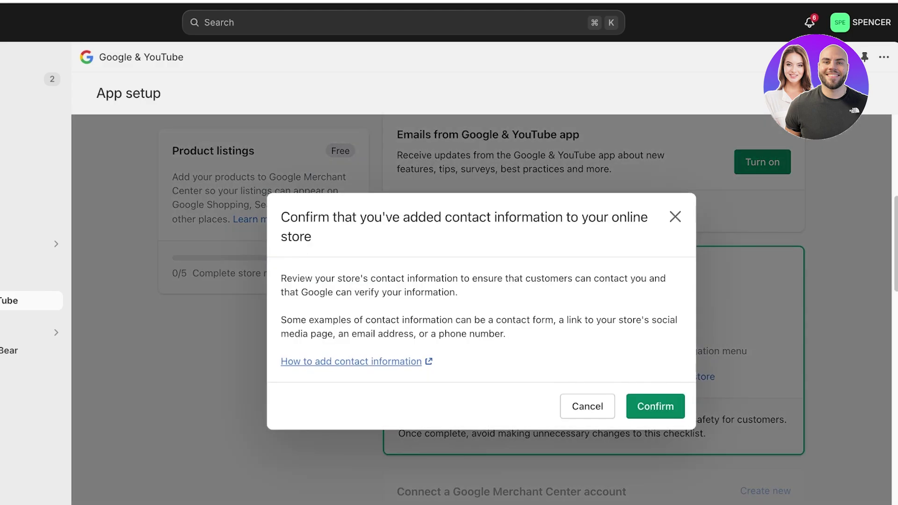
click(654, 405)
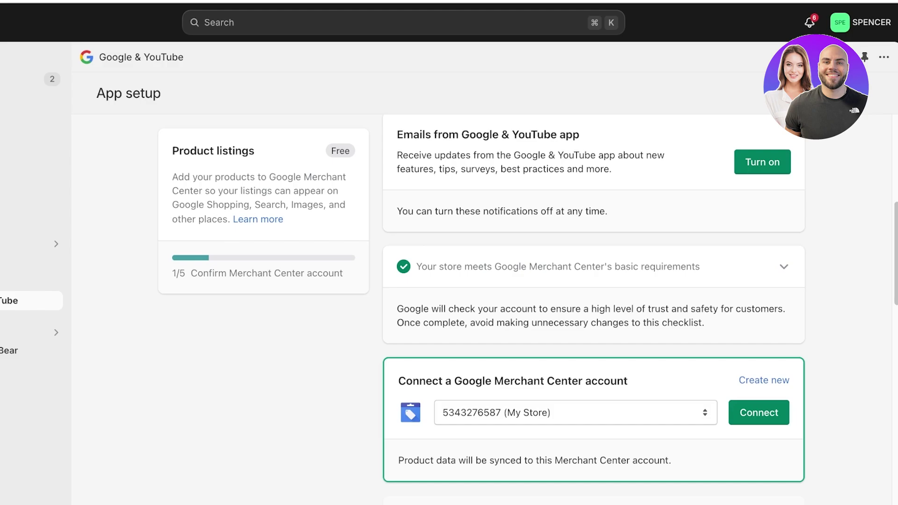
Try to connect the existing Google Merchant Center account named My Store.
scroll(576, 357, down, 1)
click(575, 357)
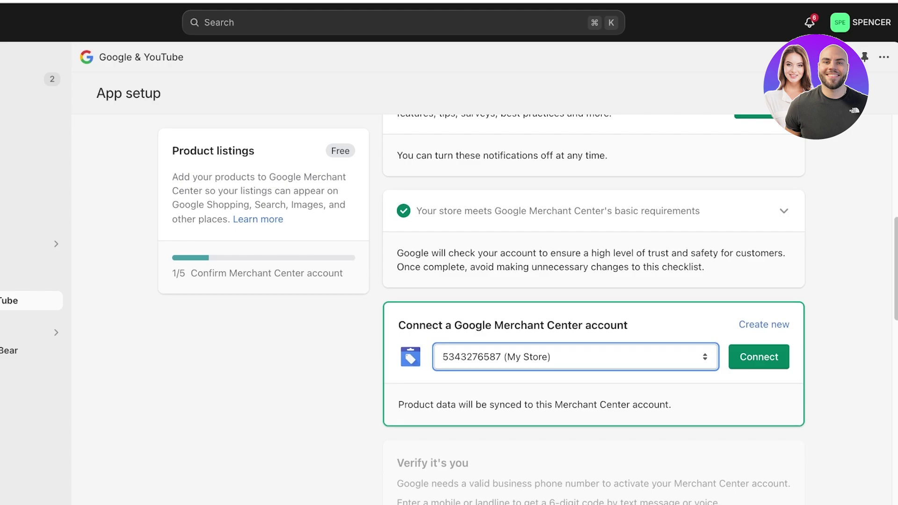
click(759, 357)
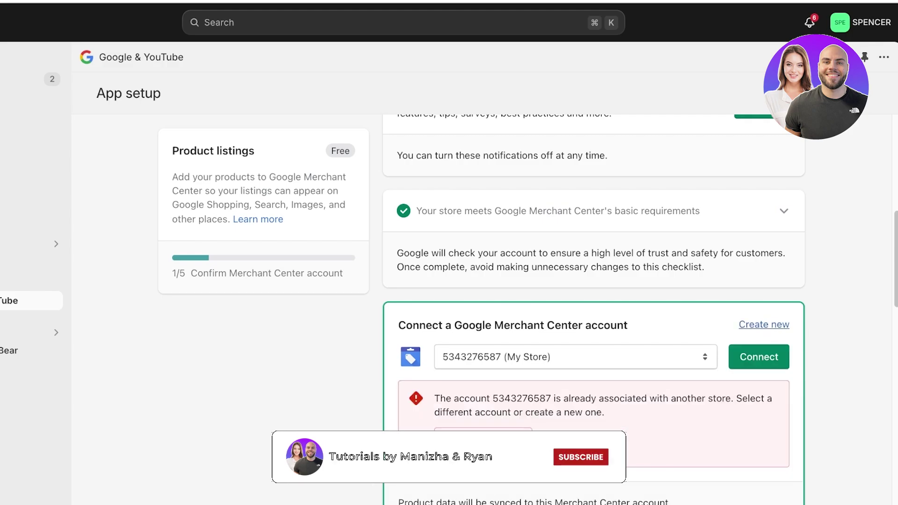
Create a new Google Merchant Center account for the store and connect it to the app.
click(764, 324)
click(628, 391)
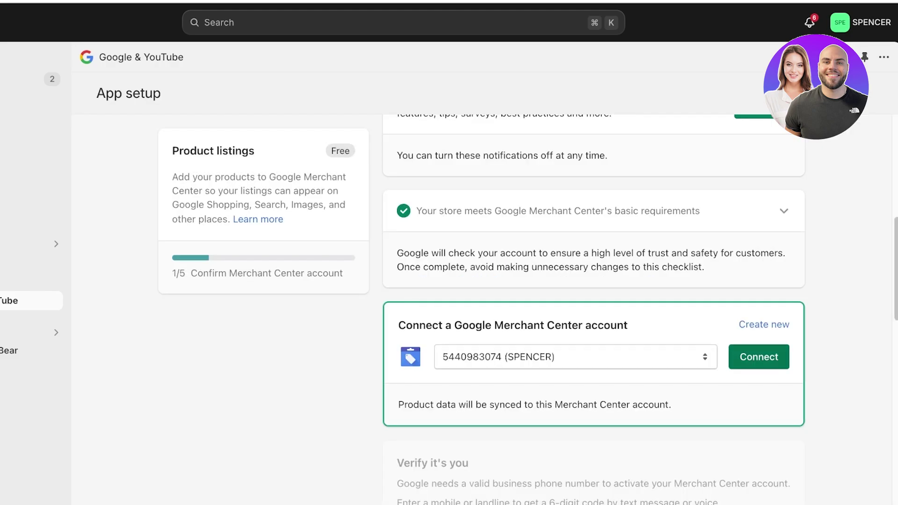
click(759, 357)
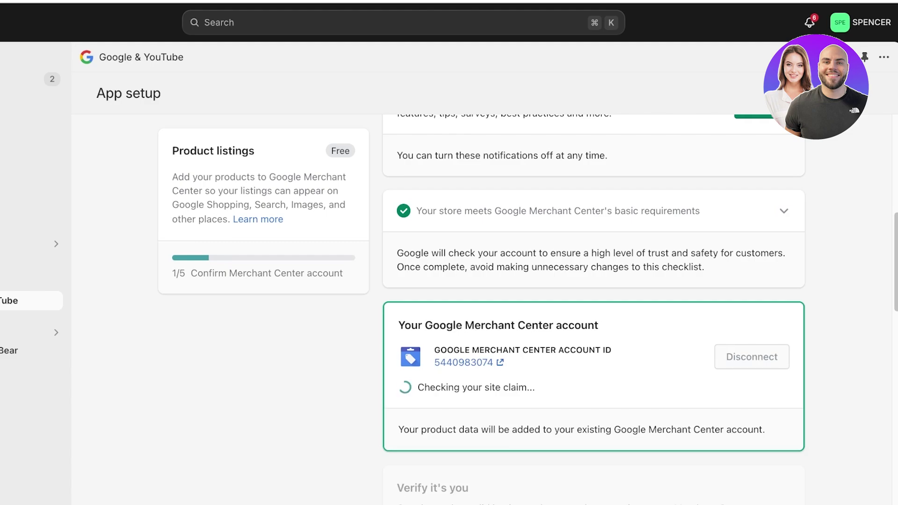
Review the remaining setup sections, including identity verification, product feed settings and conversion tracking, and select the phone number verification field.
scroll(594, 309, down, 1)
scroll(593, 308, down, 2)
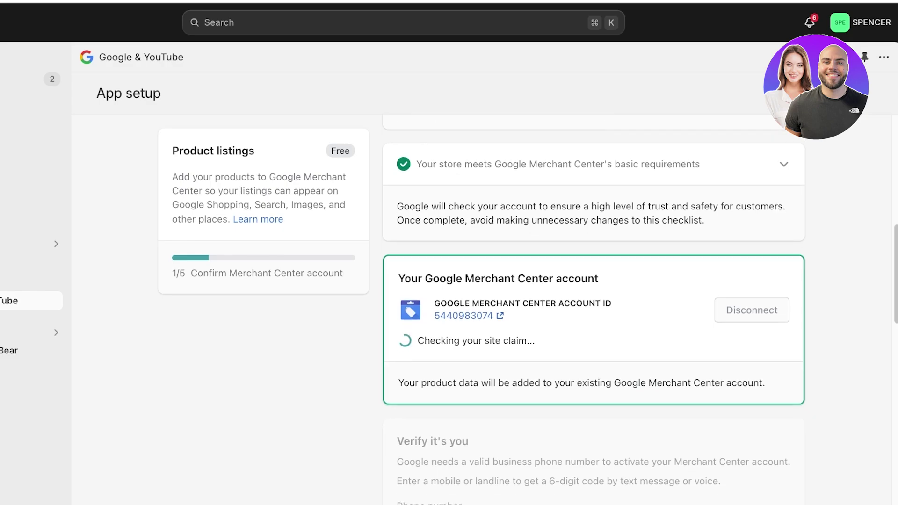
scroll(593, 309, down, 5)
scroll(594, 308, up, 4)
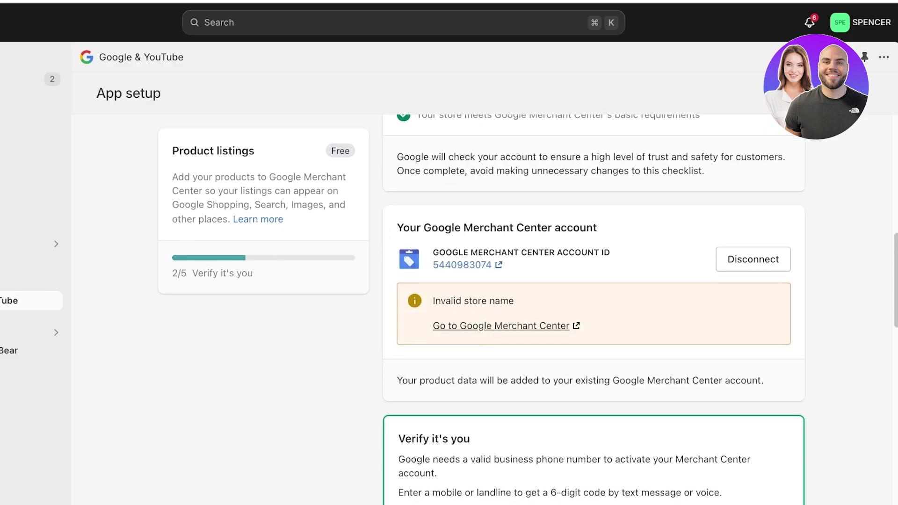
scroll(593, 309, down, 8)
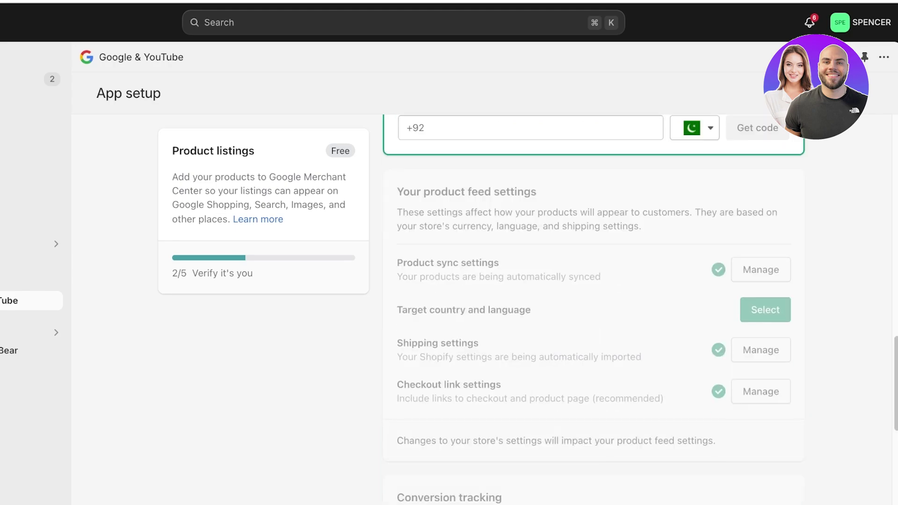
scroll(593, 309, up, 4)
scroll(593, 309, down, 4)
scroll(593, 308, down, 6)
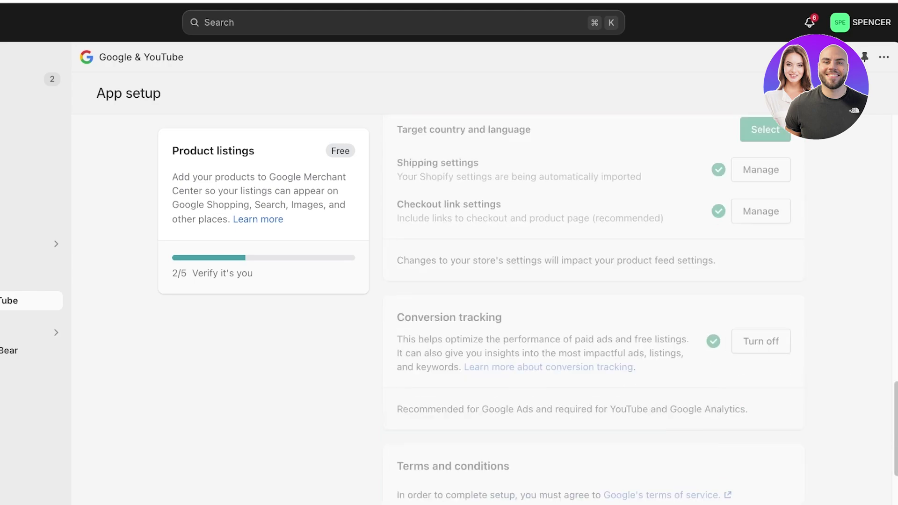
scroll(594, 308, up, 10)
click(531, 371)
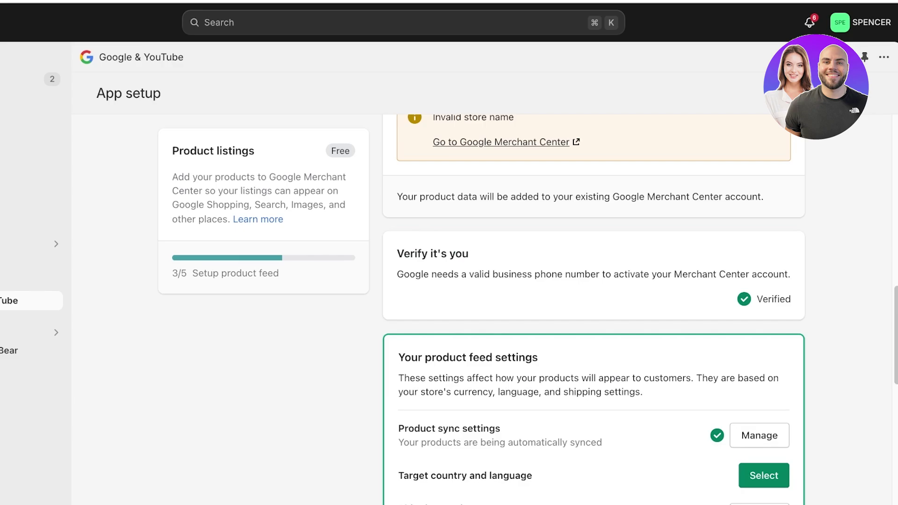
Save Pakistan as the target country and English as the target language in the product feed settings.
scroll(594, 308, down, 3)
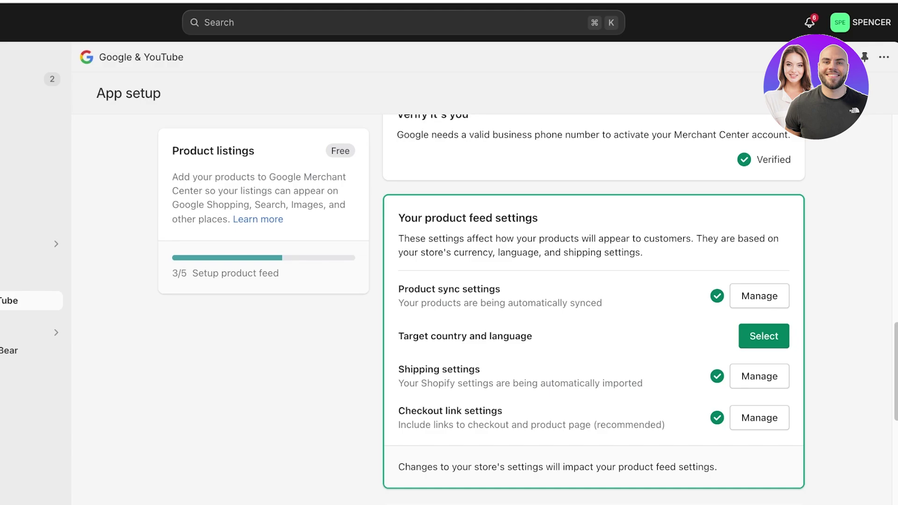
click(764, 336)
click(481, 296)
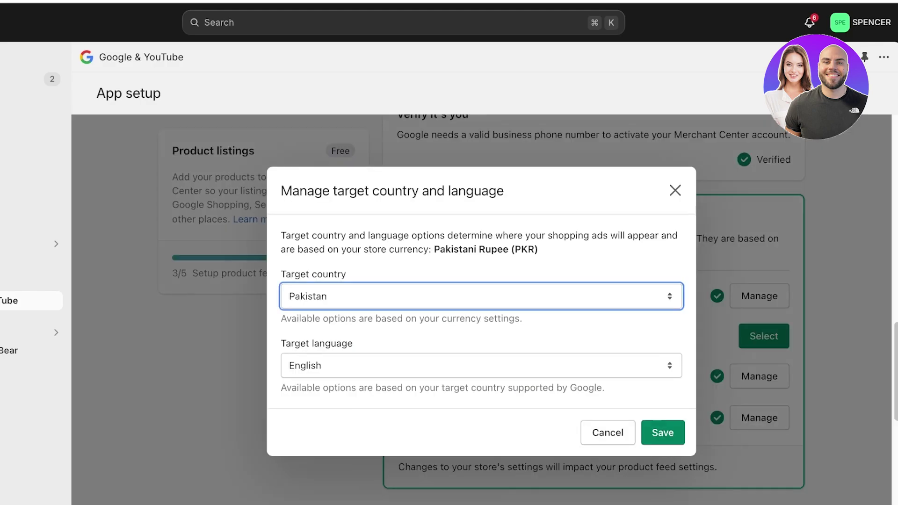
click(663, 432)
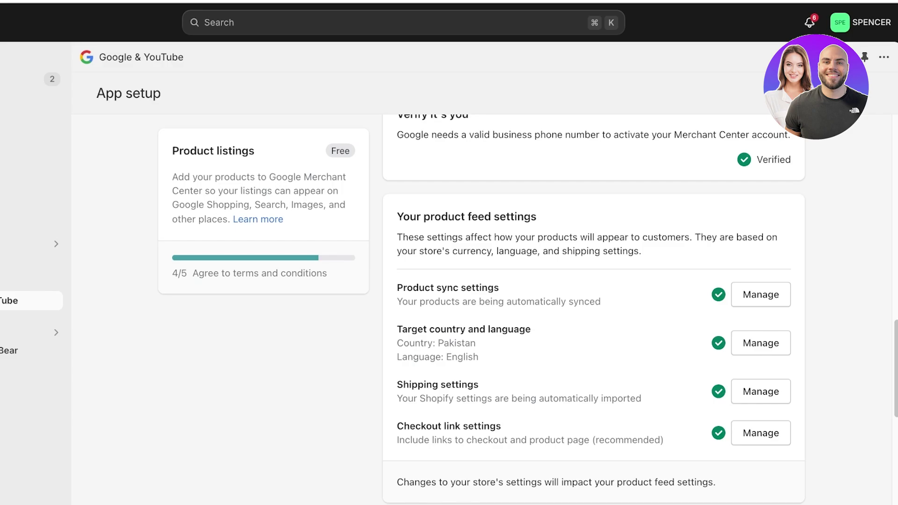
Agree to Google's terms of service and complete the Google & YouTube app setup.
scroll(593, 309, down, 4)
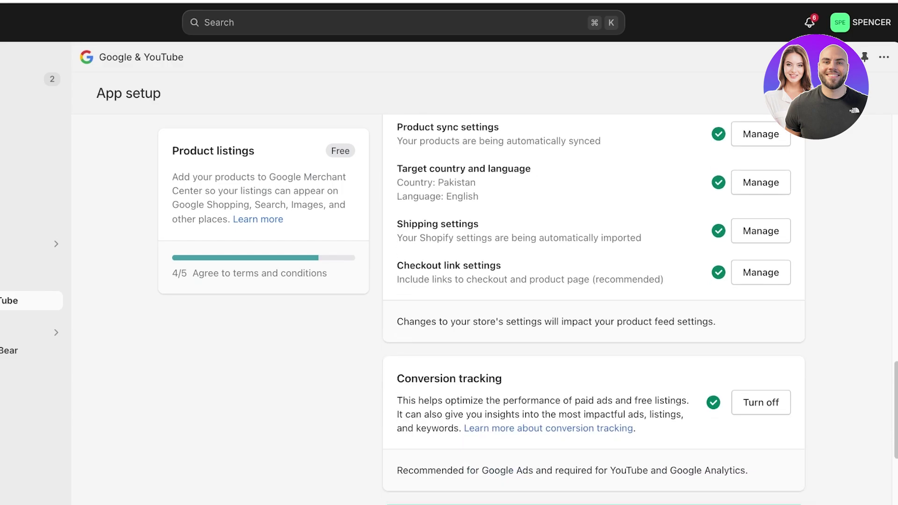
scroll(593, 309, down, 4)
scroll(594, 309, up, 3)
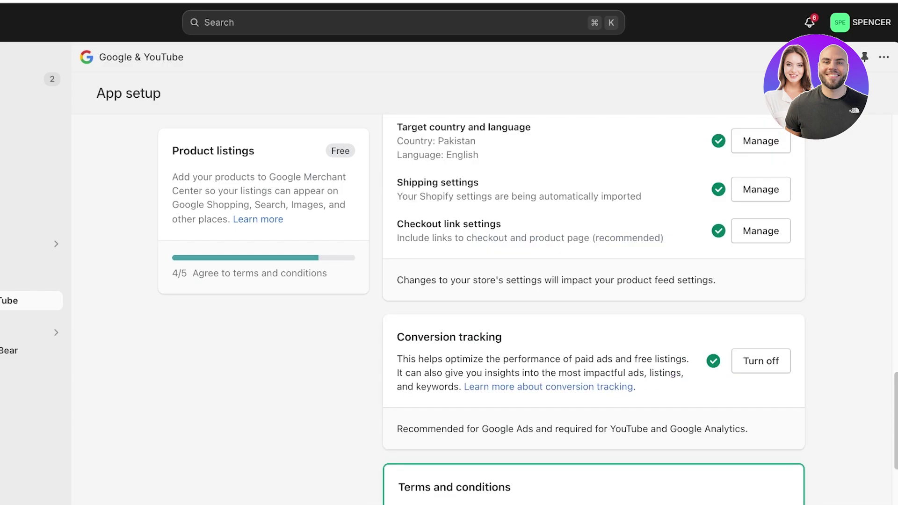
scroll(594, 308, down, 3)
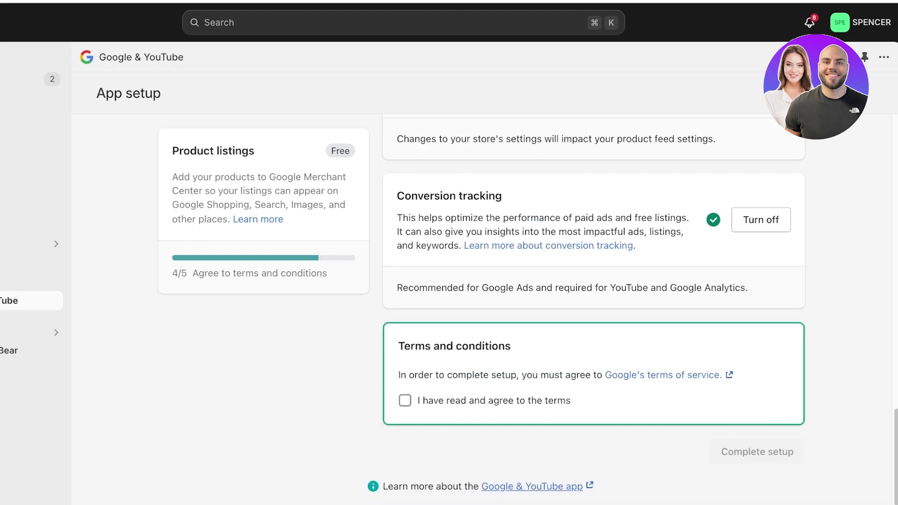
click(404, 402)
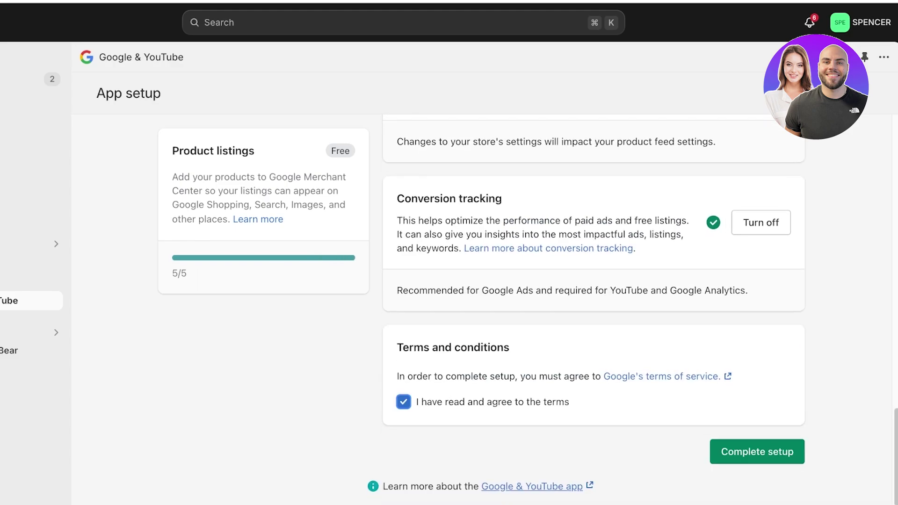
click(758, 452)
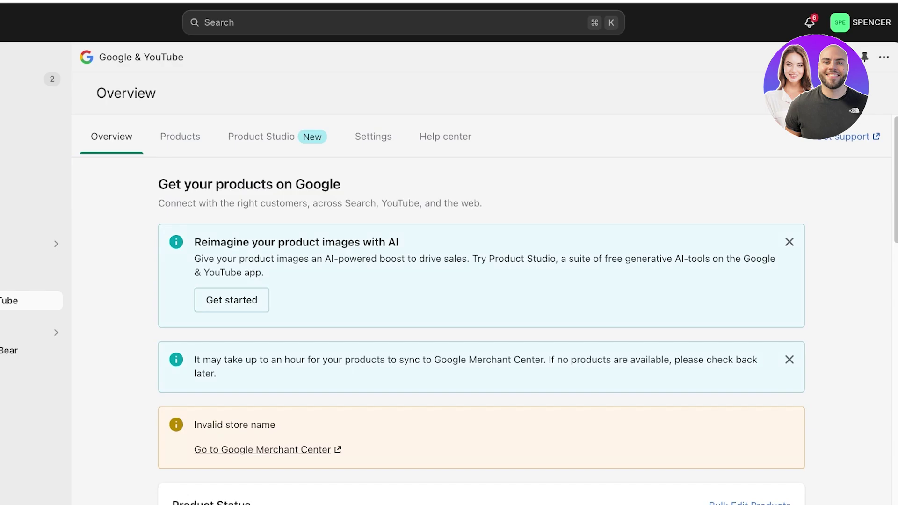
Dismiss the AI product images and product sync notices, and review the product status and advertising sections of the overview.
click(790, 242)
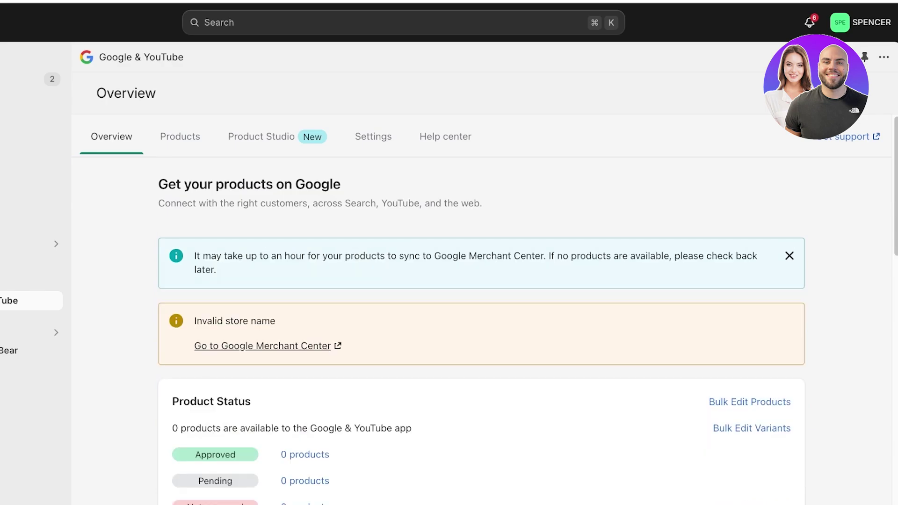
click(790, 256)
scroll(750, 337, down, 1)
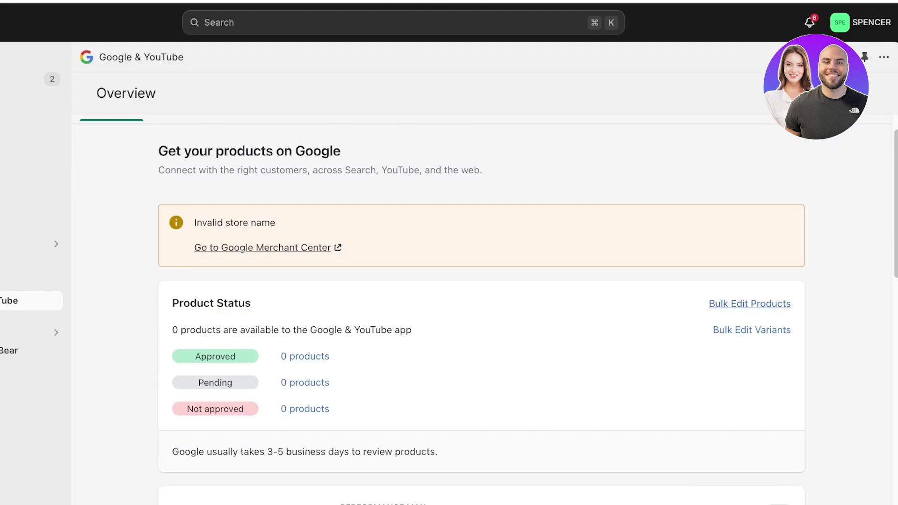
scroll(750, 305, up, 1)
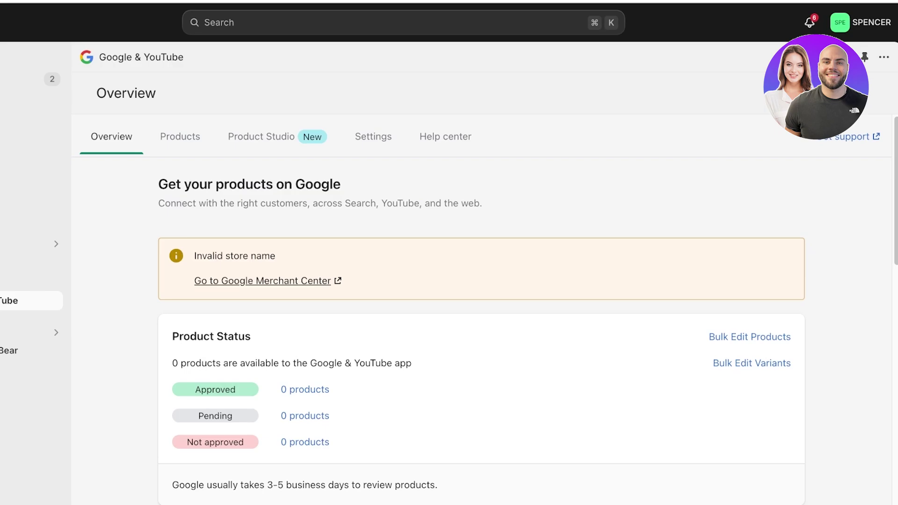
scroll(489, 302, down, 4)
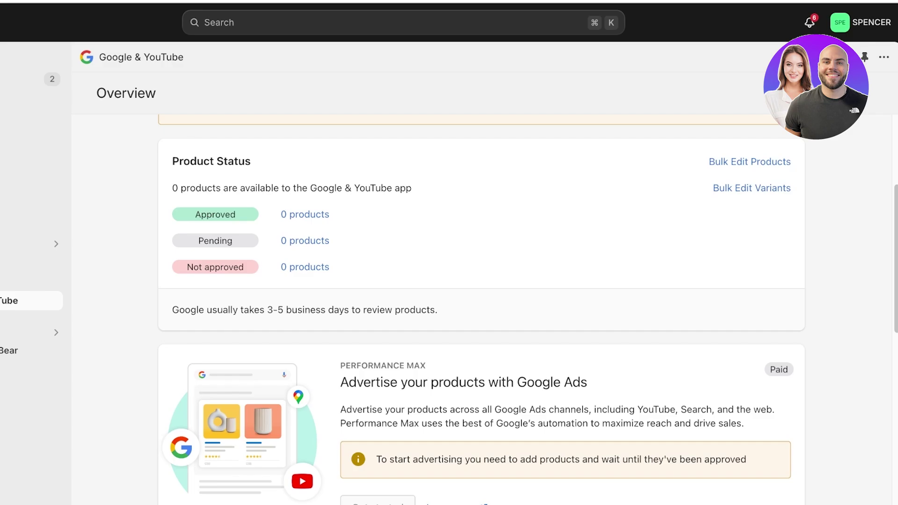
scroll(482, 280, up, 4)
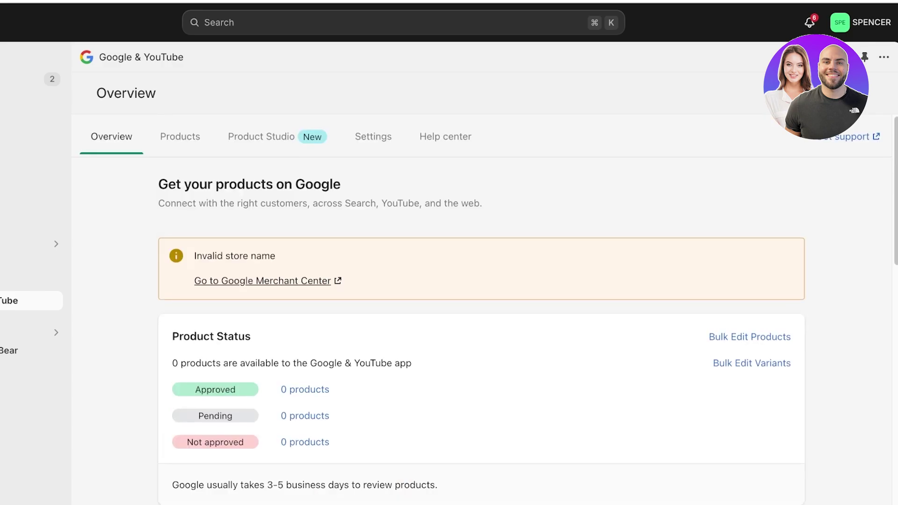
Look through the app's Products, Product Studio, Settings and Help center pages, and return to the overview.
click(180, 137)
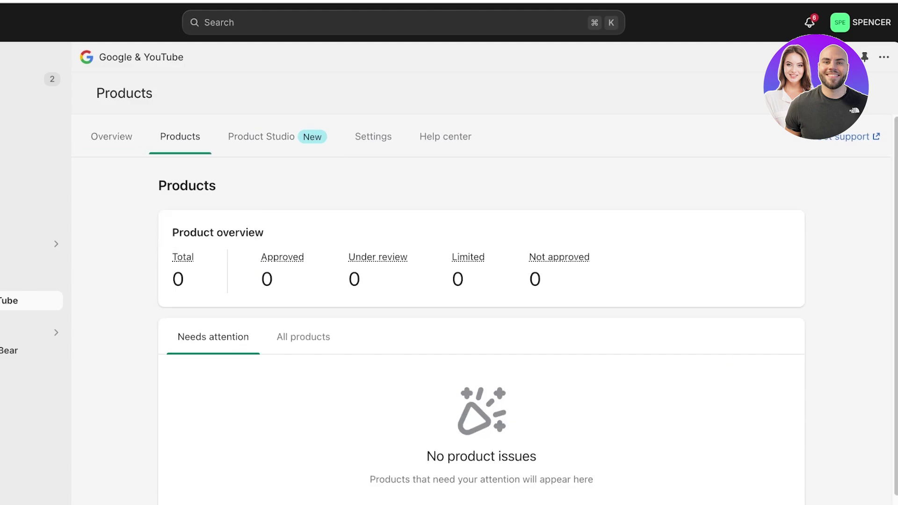
mouse_move(560, 257)
click(277, 137)
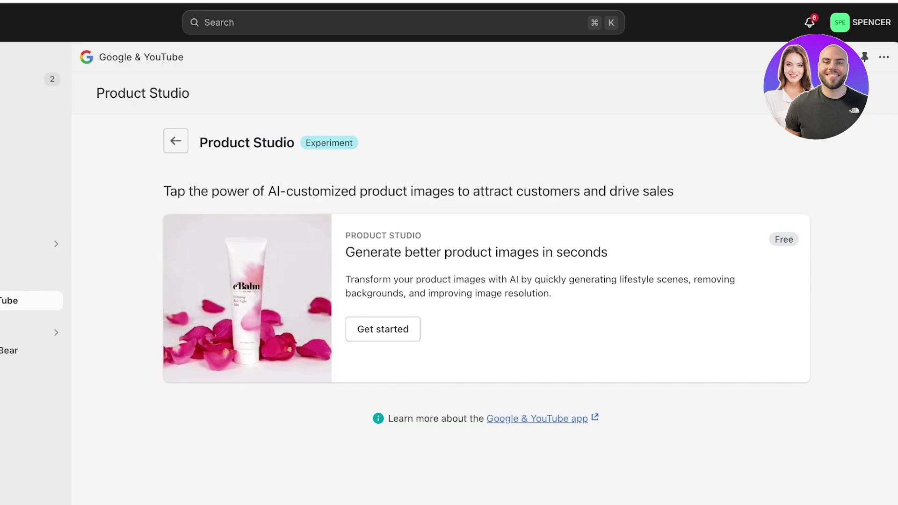
click(176, 141)
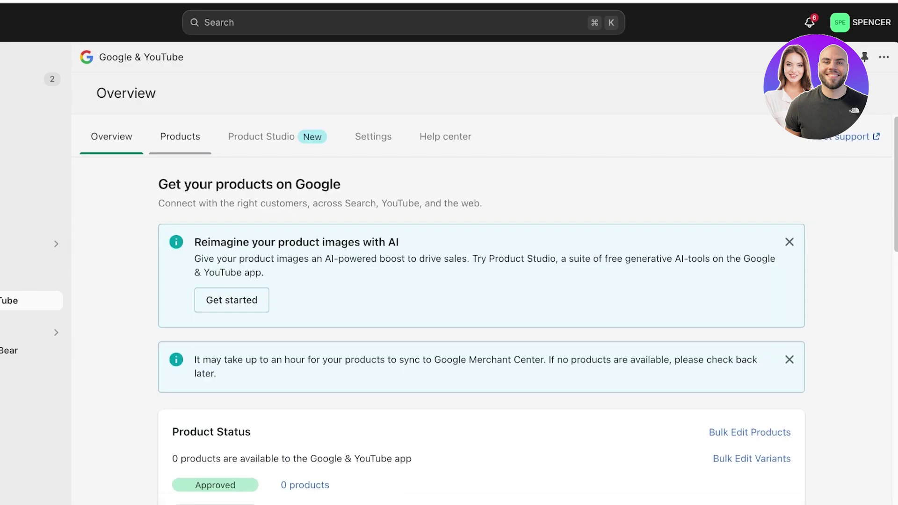
click(374, 136)
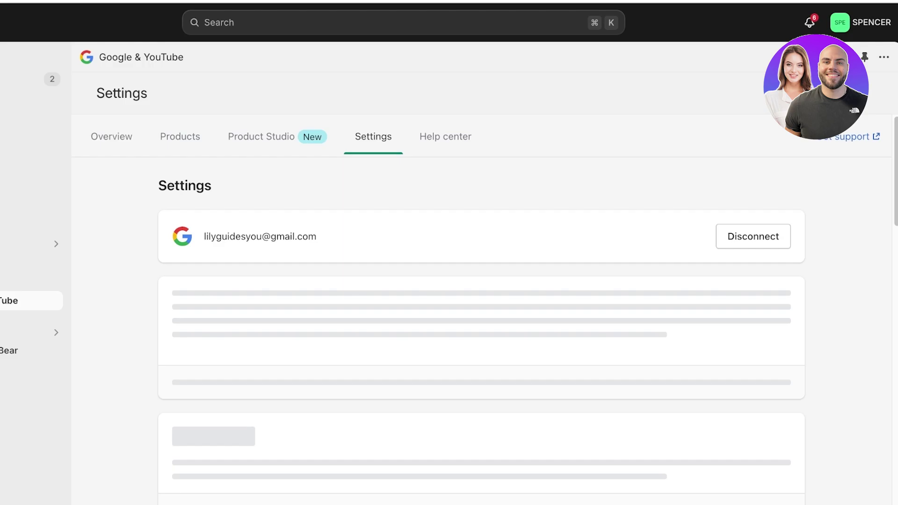
click(445, 136)
click(112, 136)
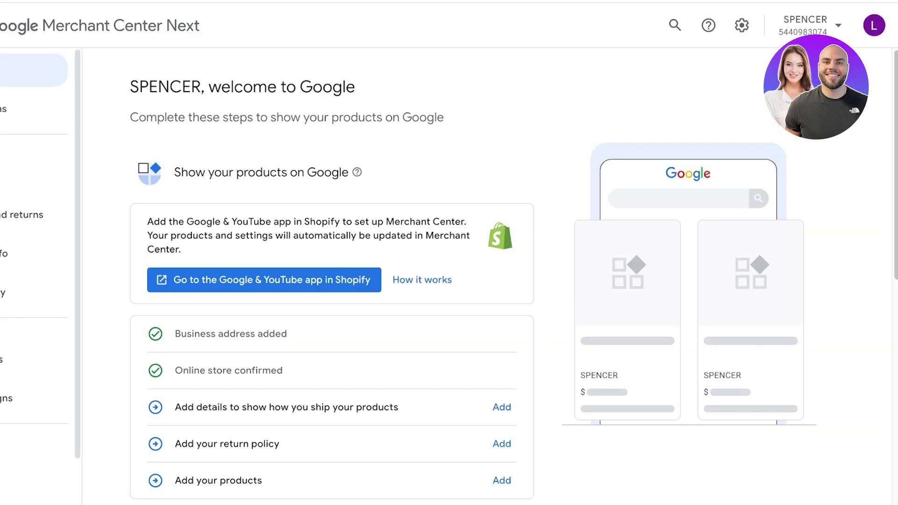
In Google Merchant Center, create a Google Ads account with the suggested details from the ad campaigns page and link it to Business Manager.
scroll(468, 280, down, 9)
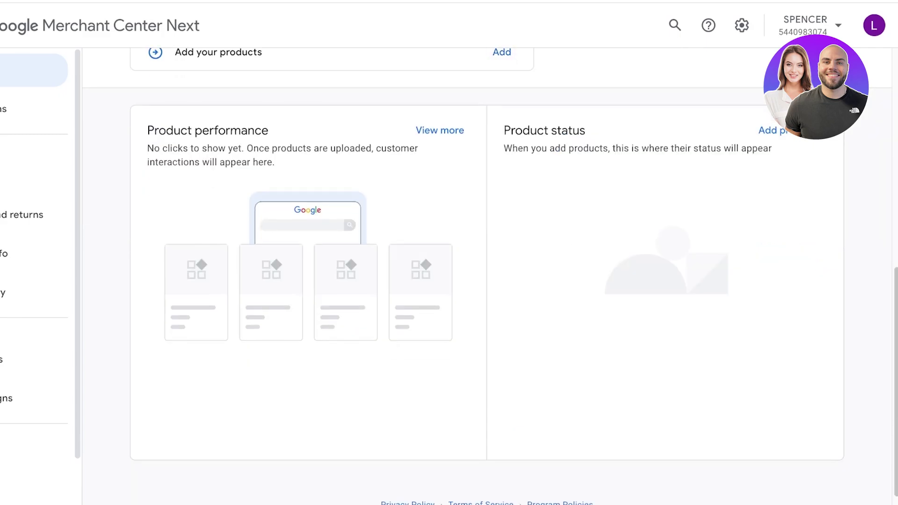
click(28, 398)
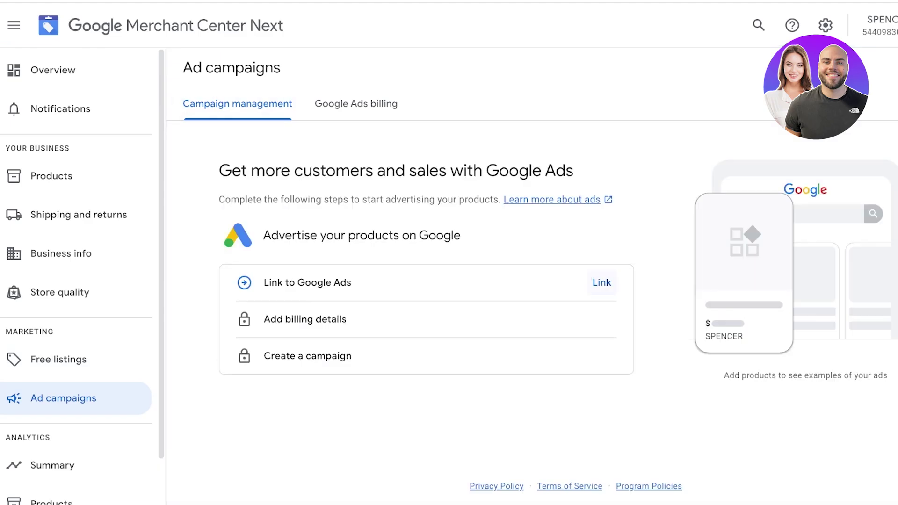
click(602, 283)
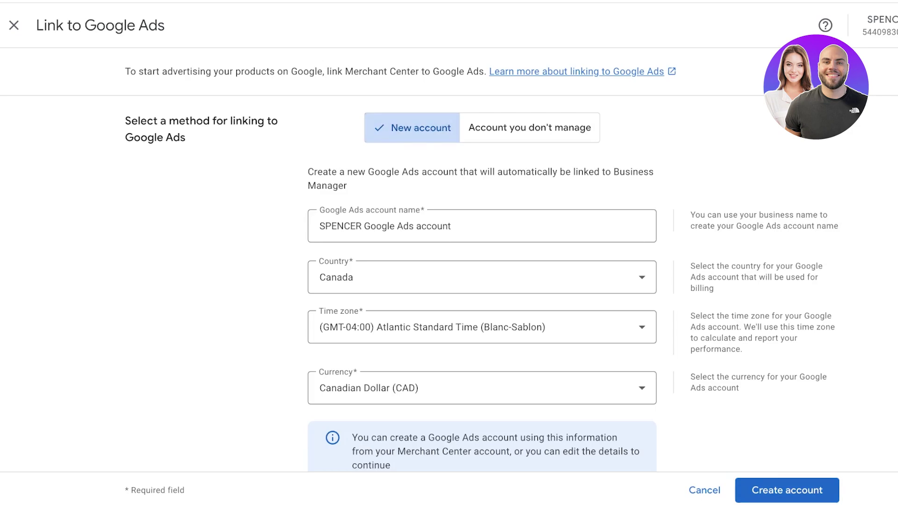
click(787, 490)
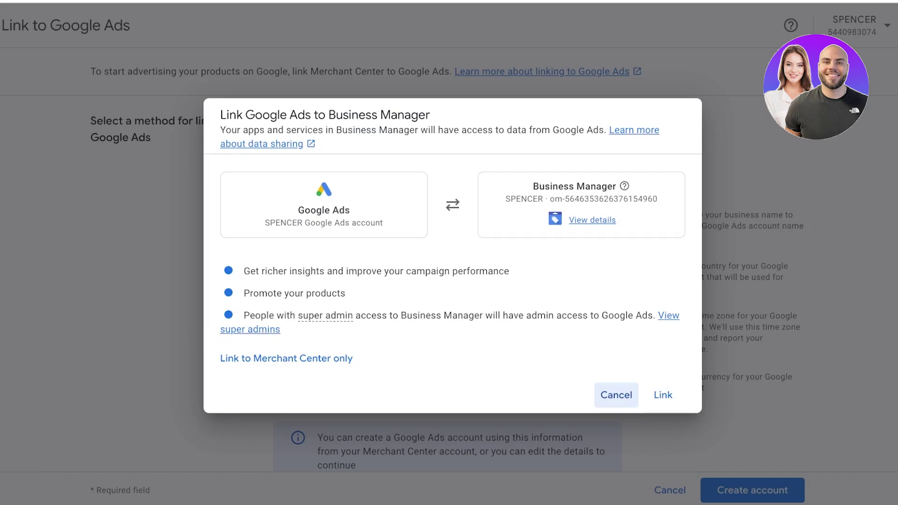
click(663, 395)
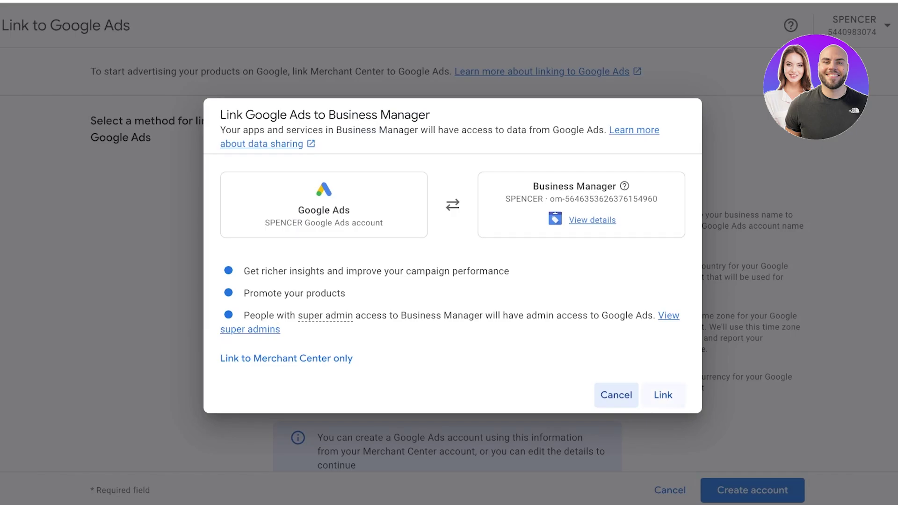